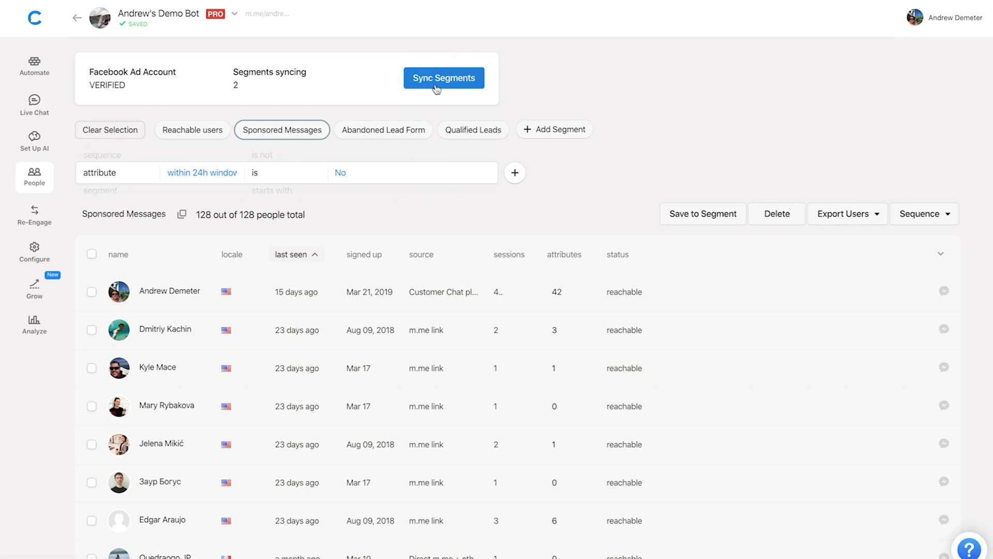
Step: Examine which segments are syncing to Ads Manager and their states in the segment sync dialog
{"action": "left_click", "coordinate": [458, 83]}
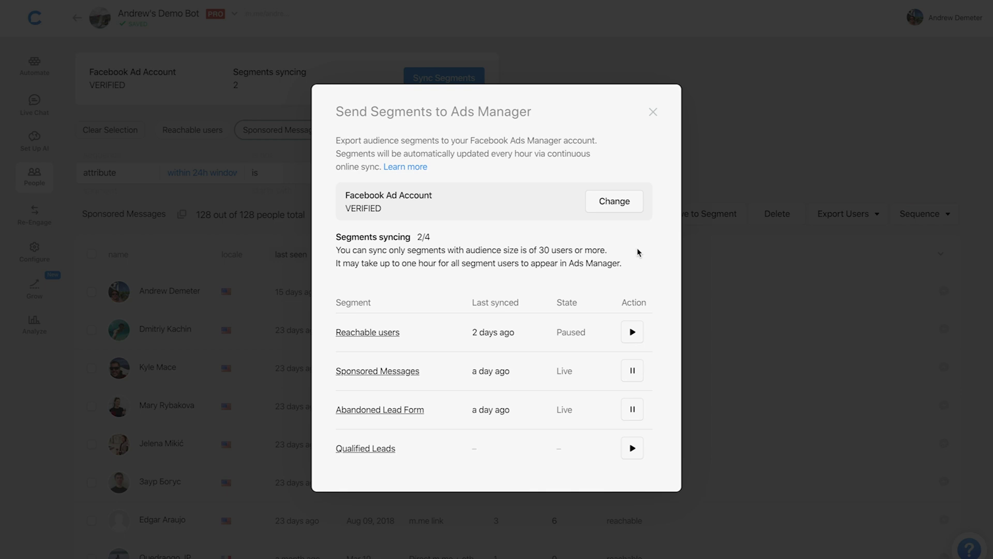
{"action": "left_click", "coordinate": [653, 112]}
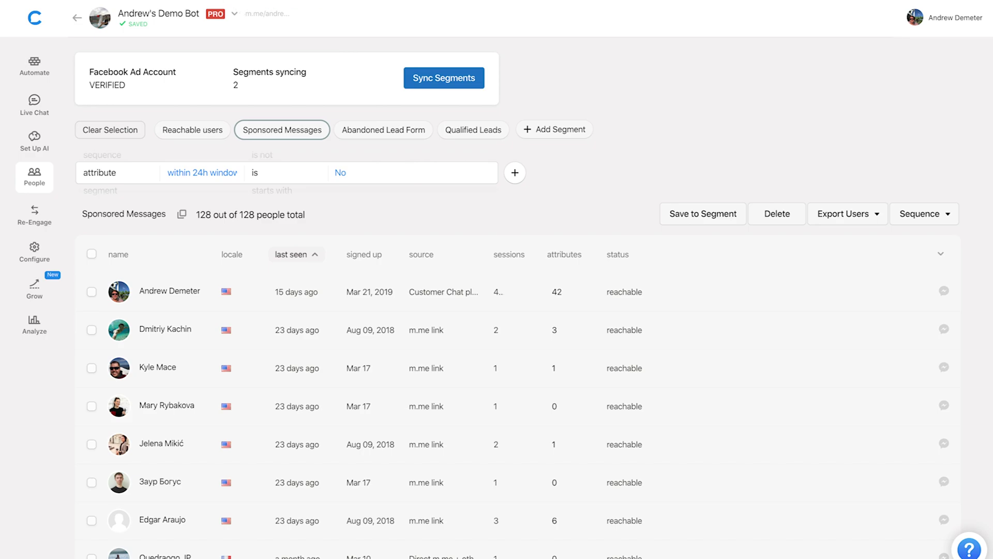
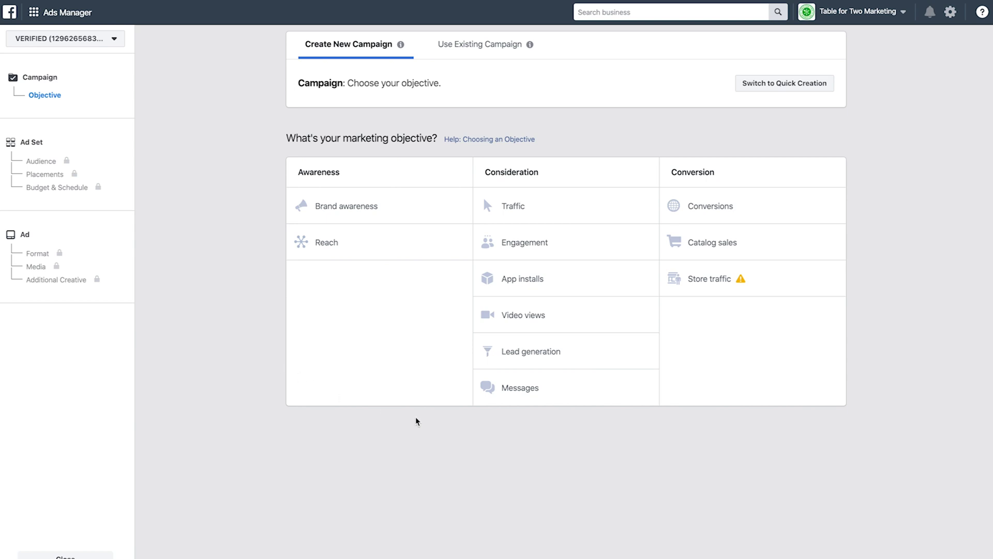
Step: Switch to Facebook Ads Manager and start a new campaign with the Messages objective, keeping the default campaign settings
{"action": "left_click", "coordinate": [604, 396]}
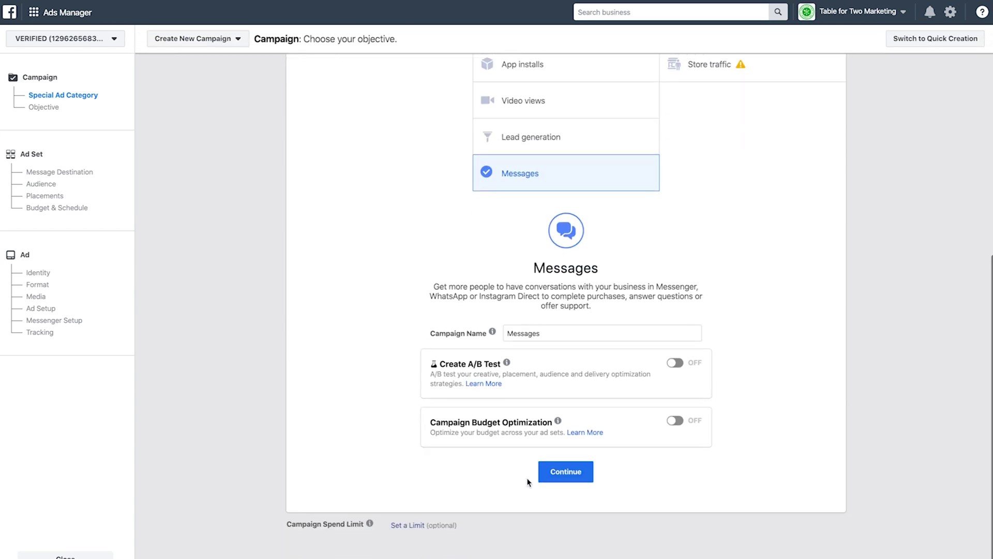
{"action": "left_click", "coordinate": [565, 473]}
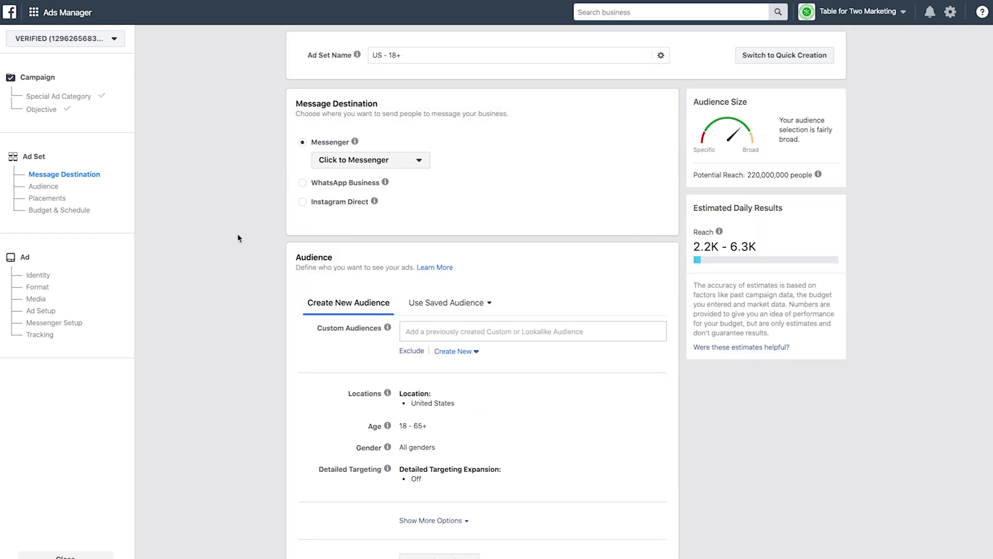
Step: Set the Messenger destination to Sponsored Message and choose the Demo Bot page as its sender
{"action": "left_click", "coordinate": [343, 165]}
{"action": "left_click", "coordinate": [341, 195]}
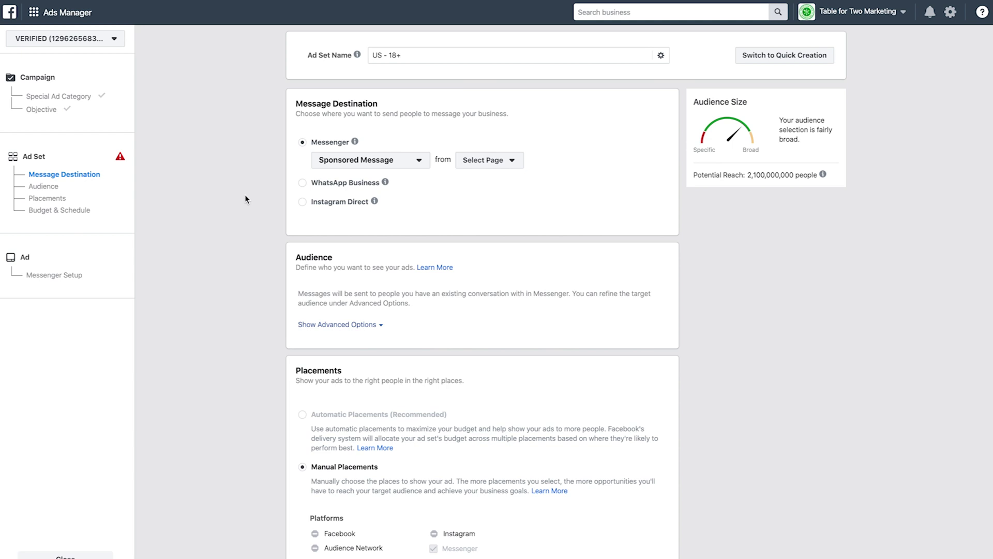
{"action": "left_click", "coordinate": [497, 159]}
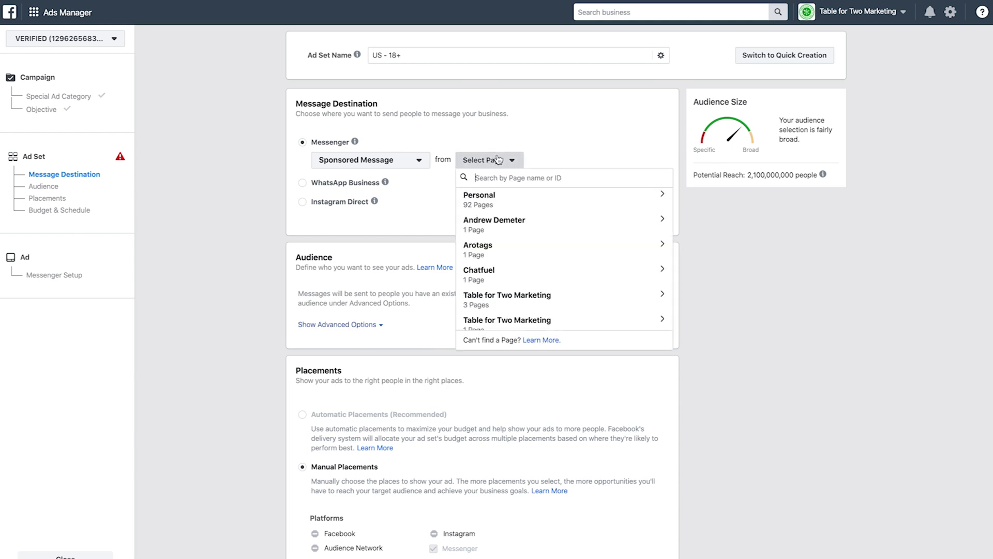
{"action": "type", "text": "andrew"}
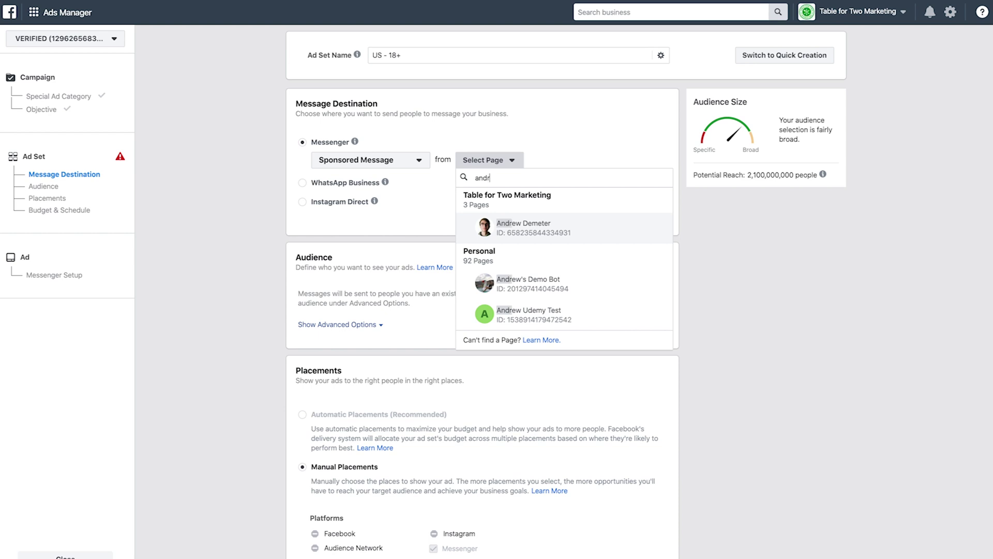
{"action": "left_click", "coordinate": [570, 282]}
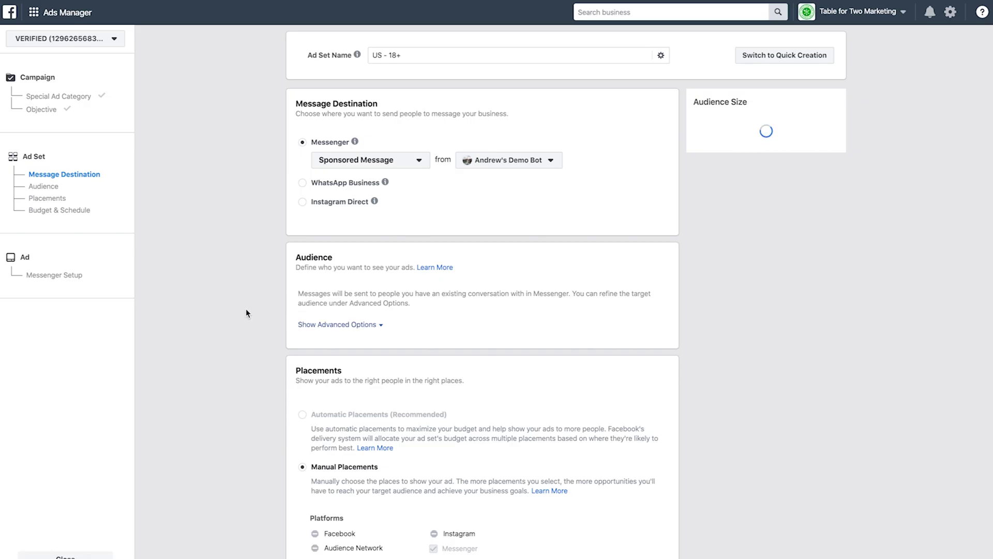
Step: Show the advanced audience options and add the Chatfuel "Sponsored Messages" customer list as a custom audience
{"action": "left_click", "coordinate": [328, 326]}
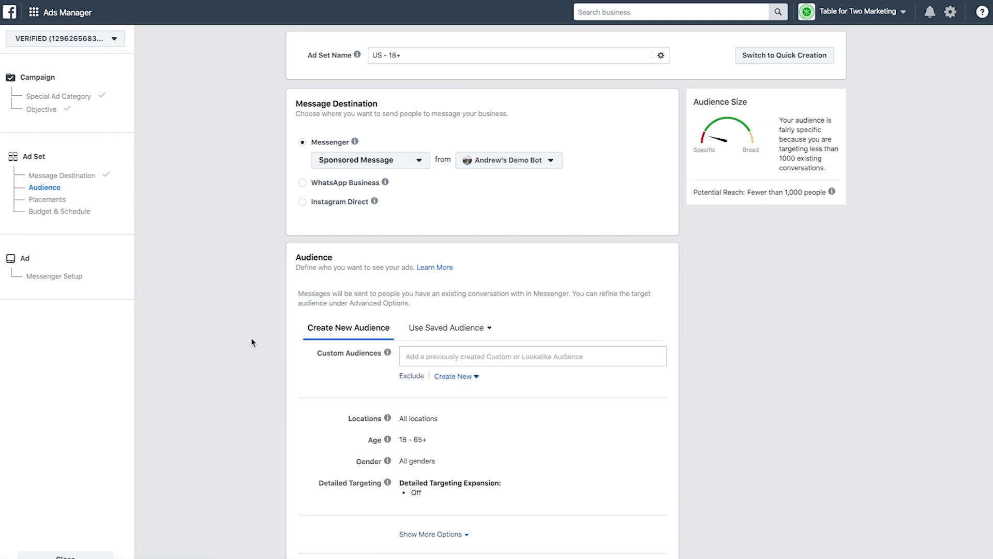
{"action": "scroll", "coordinate": [251, 342], "scroll_direction": "down", "scroll_amount": 1}
{"action": "scroll", "coordinate": [252, 342], "scroll_direction": "down", "scroll_amount": 2}
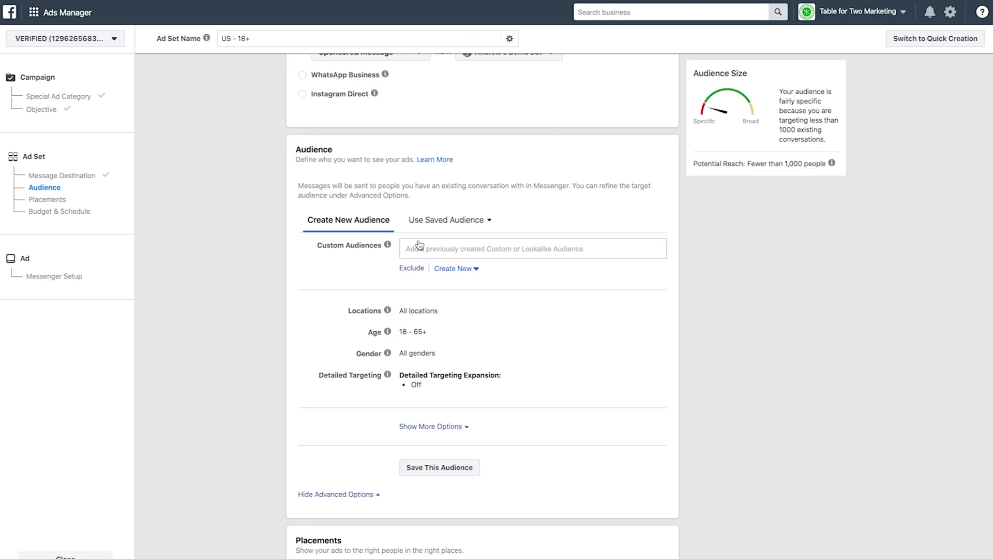
{"action": "left_click", "coordinate": [460, 249]}
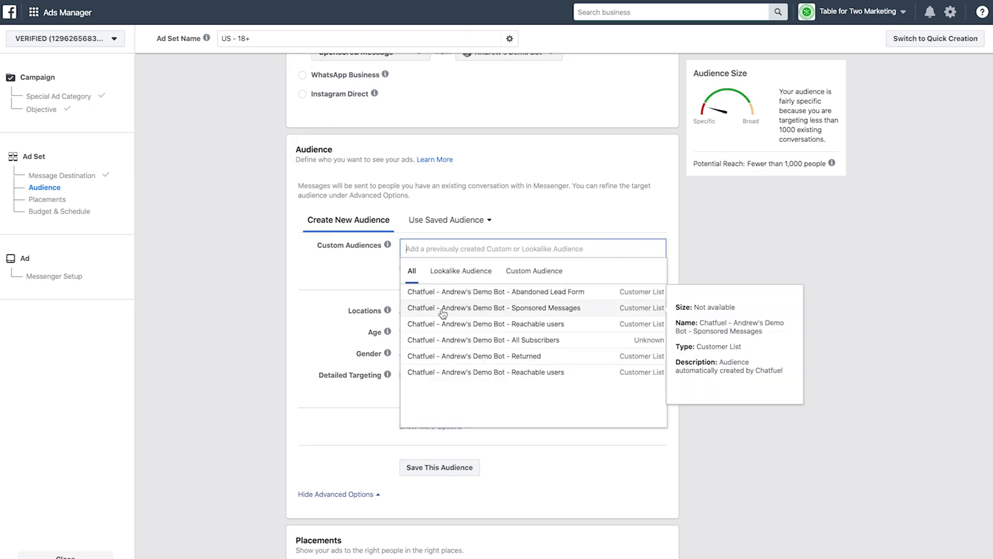
{"action": "left_click", "coordinate": [582, 309]}
{"action": "left_click", "coordinate": [229, 281]}
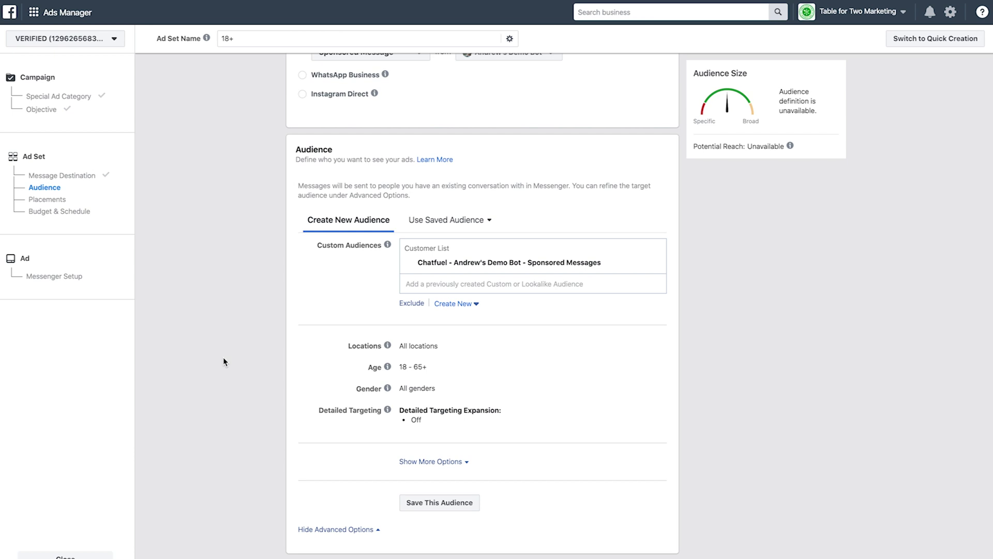
Step: Return to the campaign objective, continue with Messages, and set the Messenger destination to Click to Messenger
{"action": "left_click", "coordinate": [73, 102]}
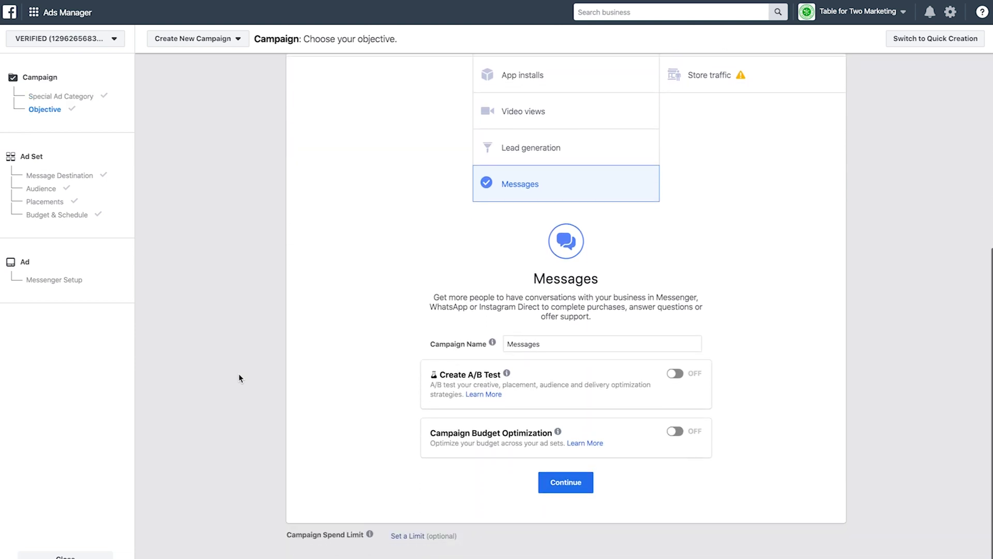
{"action": "left_click", "coordinate": [573, 487]}
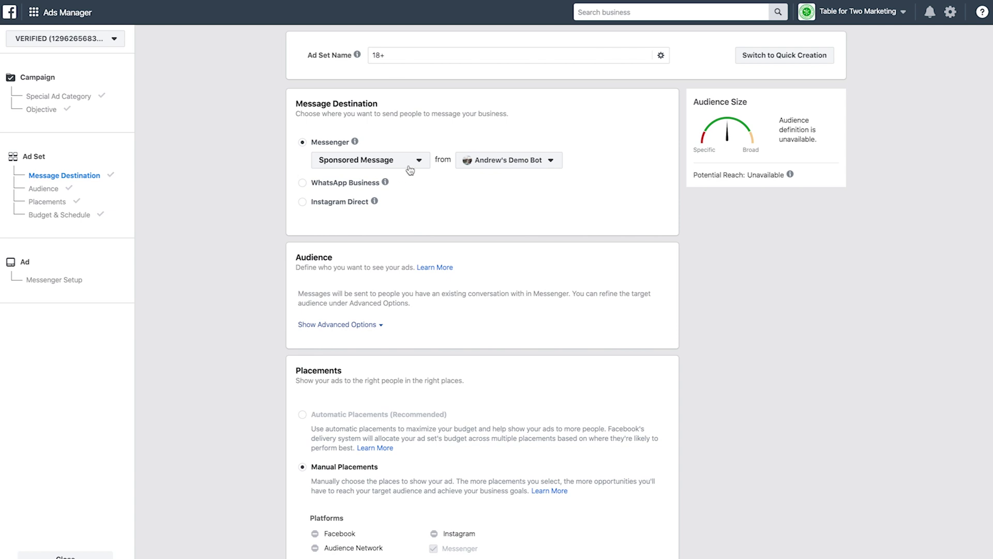
{"action": "left_click", "coordinate": [411, 169]}
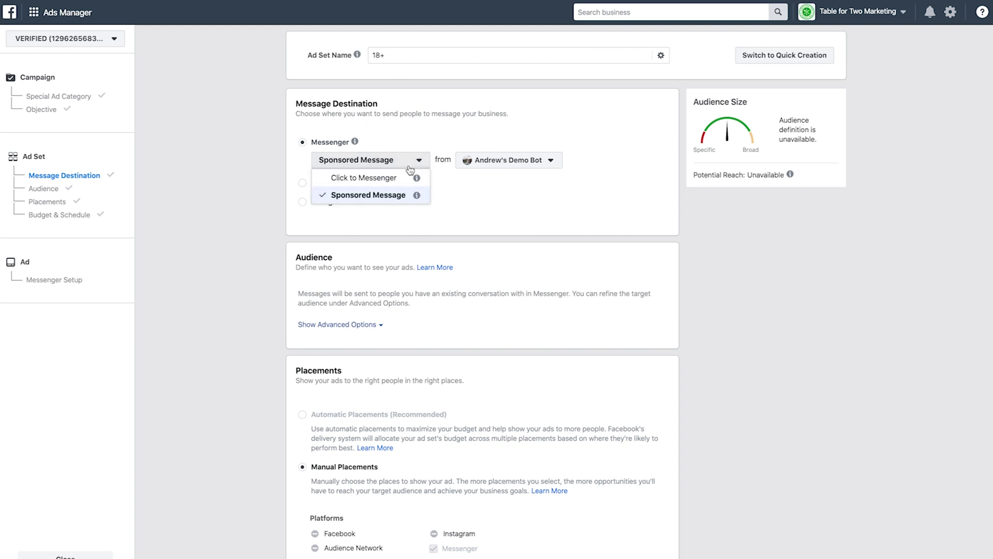
{"action": "left_click", "coordinate": [409, 177]}
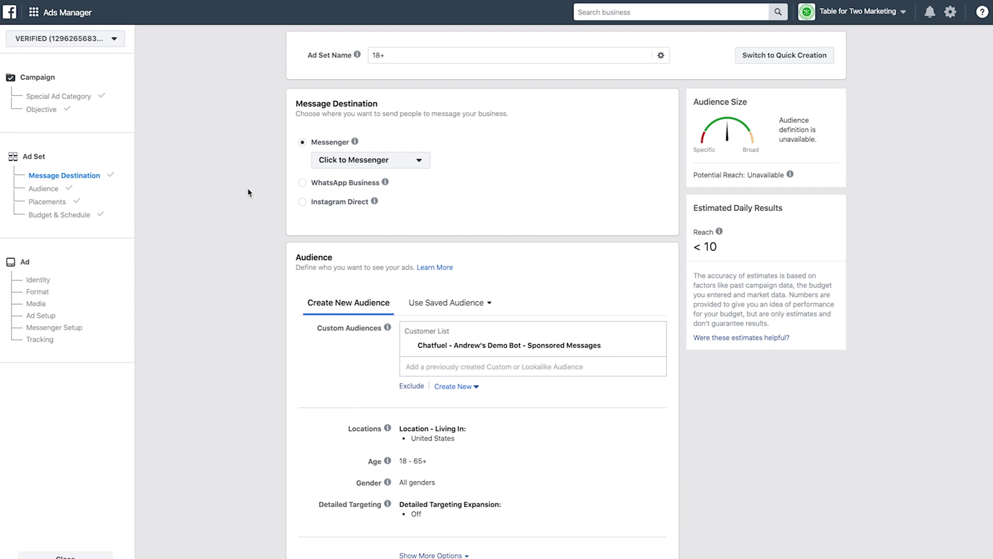
Step: Replace the Sponsored Messages custom audience with the Chatfuel "Abandoned Lead Form" customer list
{"action": "scroll", "coordinate": [210, 259], "scroll_direction": "down", "scroll_amount": 3}
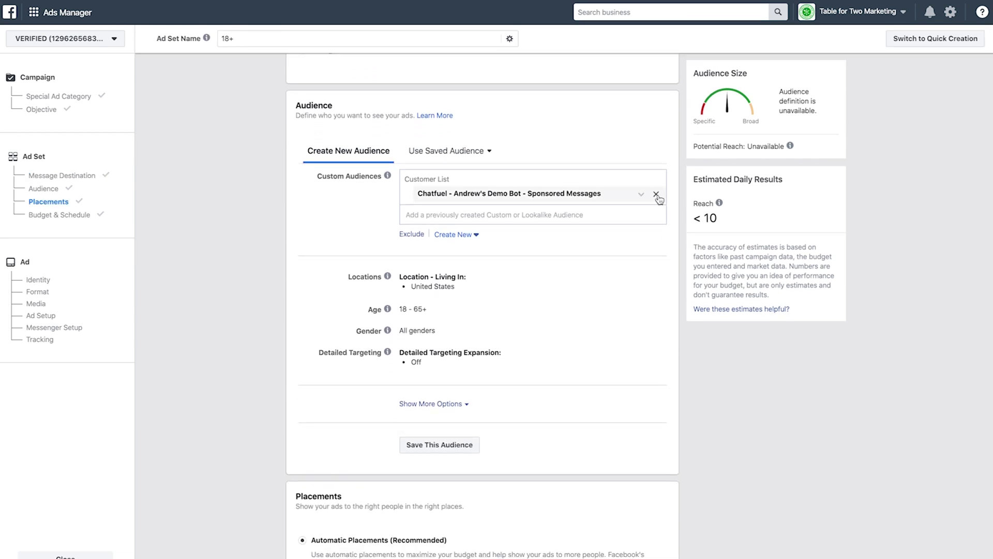
{"action": "left_click", "coordinate": [658, 197]}
{"action": "left_click", "coordinate": [563, 179]}
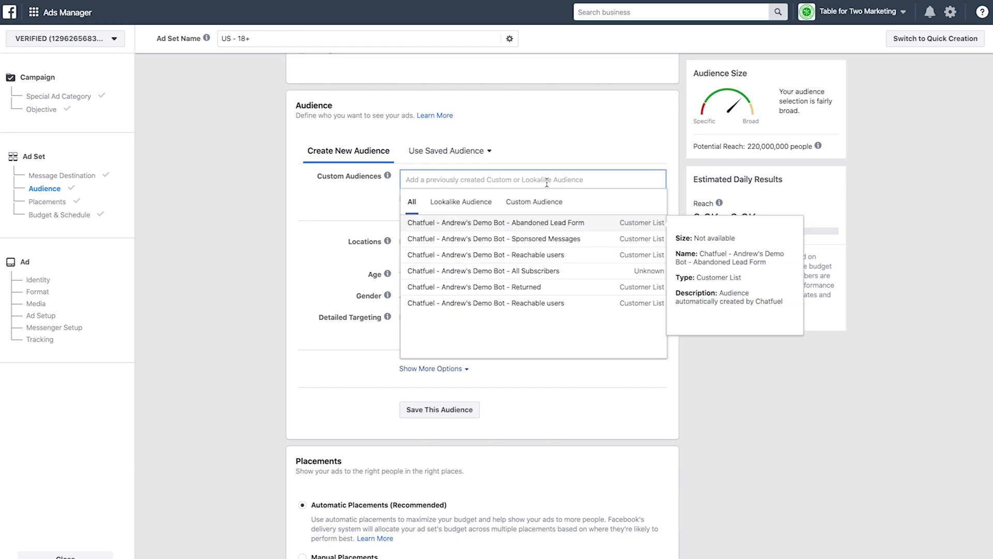
{"action": "left_click", "coordinate": [590, 224]}
{"action": "left_click", "coordinate": [214, 241]}
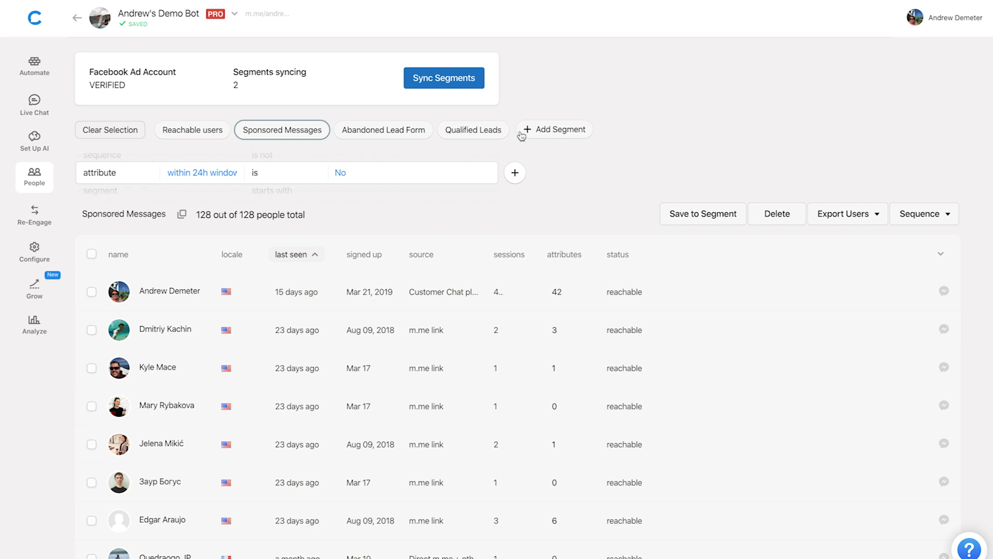
Step: Switch back to Chatfuel and add a new segment filtered by attribute gender is female
{"action": "left_click", "coordinate": [559, 135]}
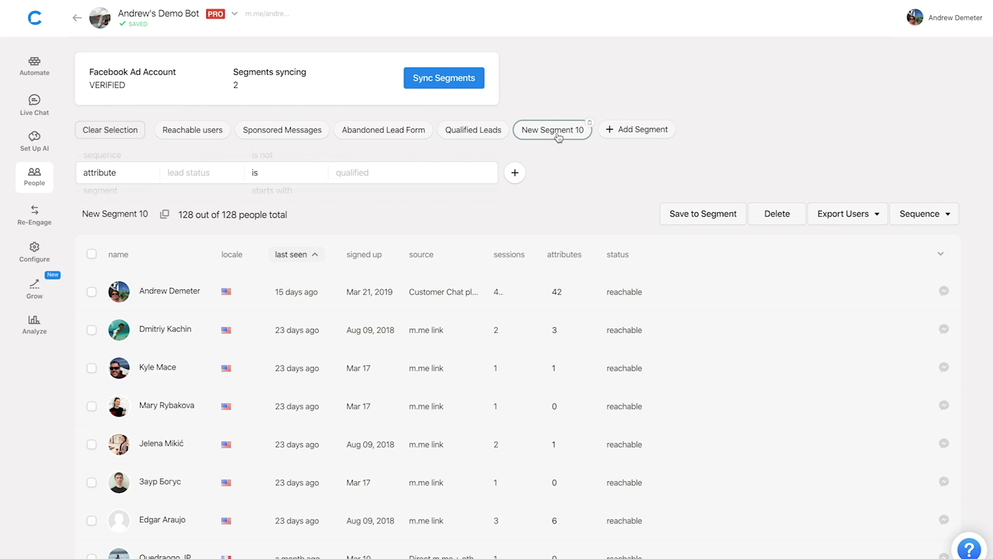
{"action": "left_click", "coordinate": [194, 179]}
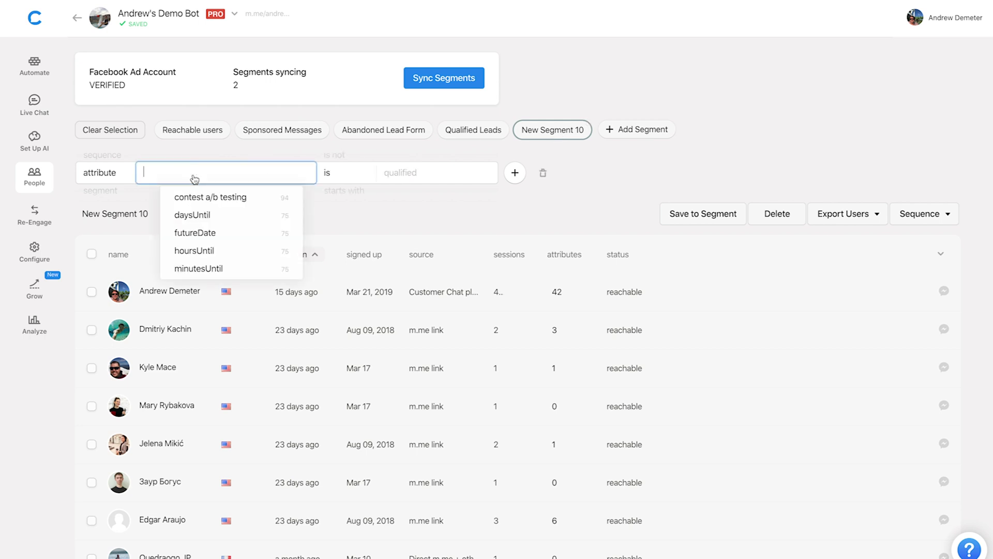
{"action": "type", "text": "gen"}
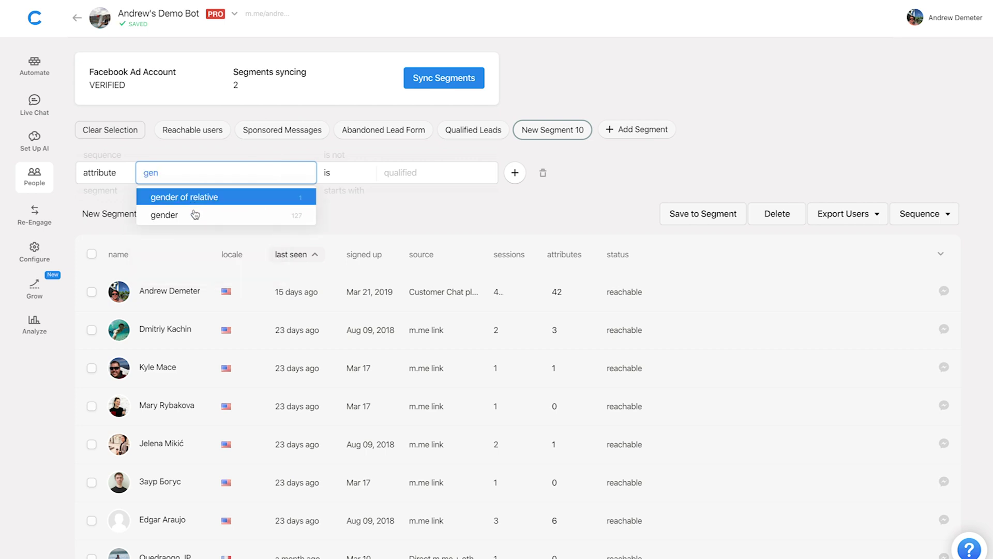
{"action": "left_click", "coordinate": [195, 214]}
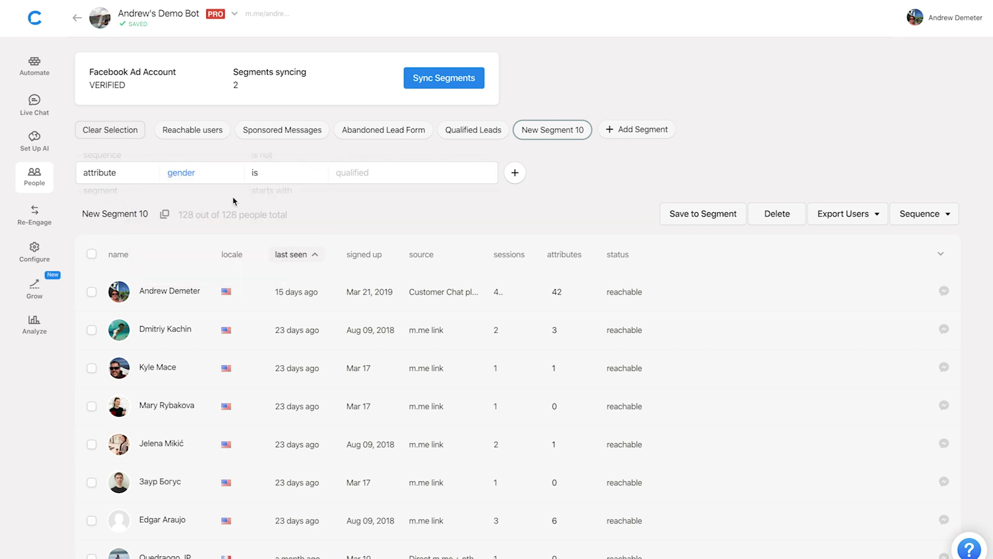
{"action": "left_click", "coordinate": [375, 181]}
{"action": "left_click", "coordinate": [366, 229]}
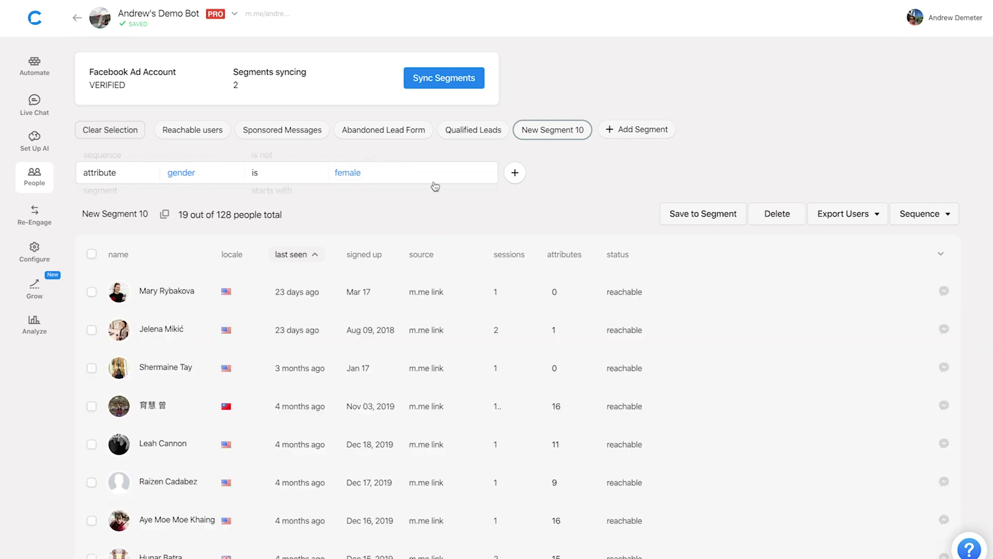
Step: Rename the new segment as "Women Subscribers"
{"action": "left_click", "coordinate": [120, 212]}
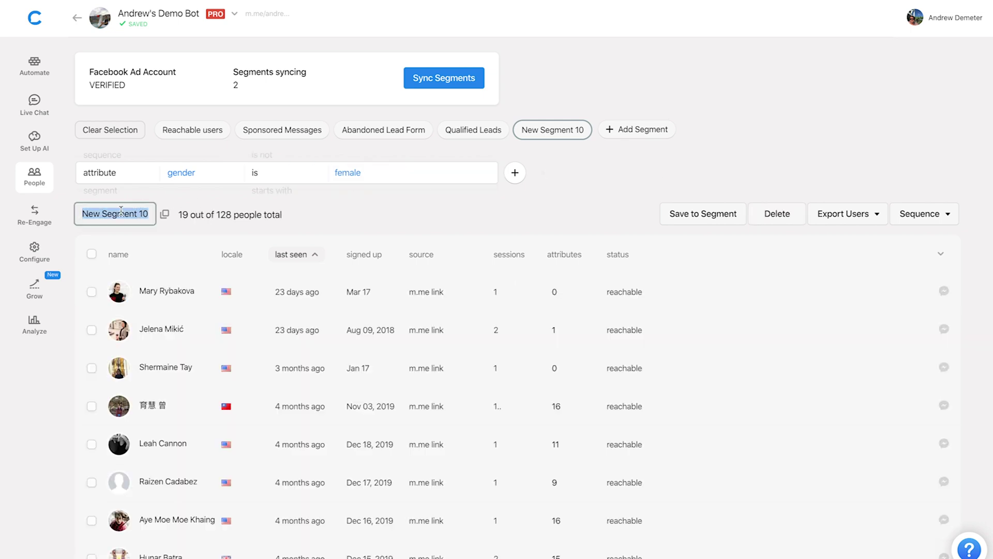
{"action": "type", "text": "Women Subs"}
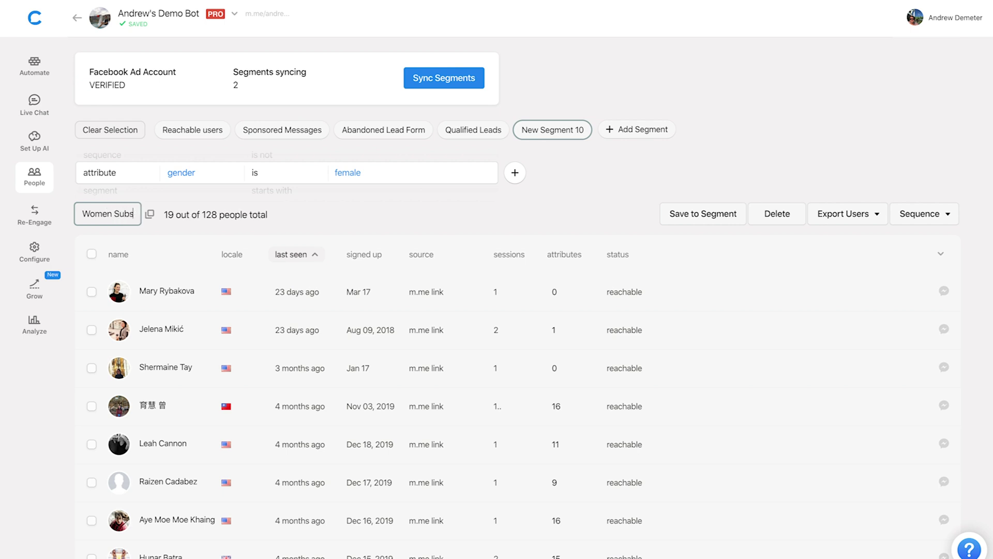
{"action": "type", "text": "cribers"}
{"action": "left_click", "coordinate": [353, 195]}
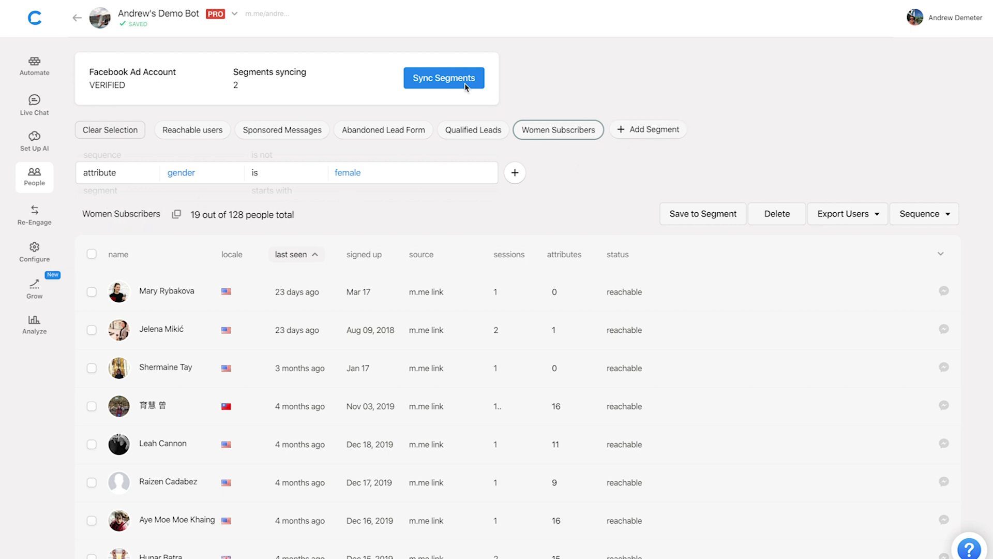